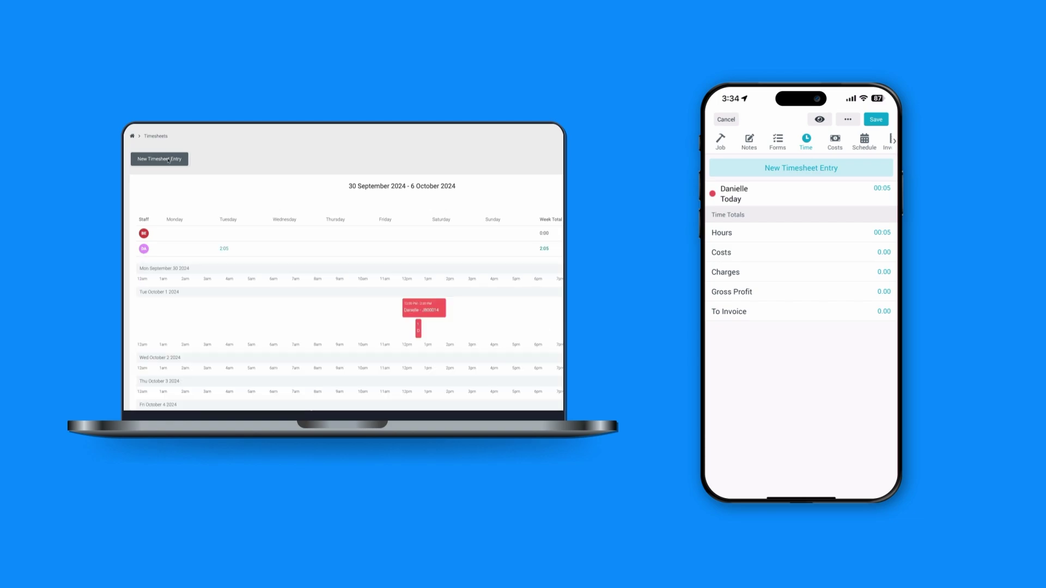
# Start a new timesheet entry with a 7:30 AM start and 9:00 AM finish.
pyautogui.click(169, 160)
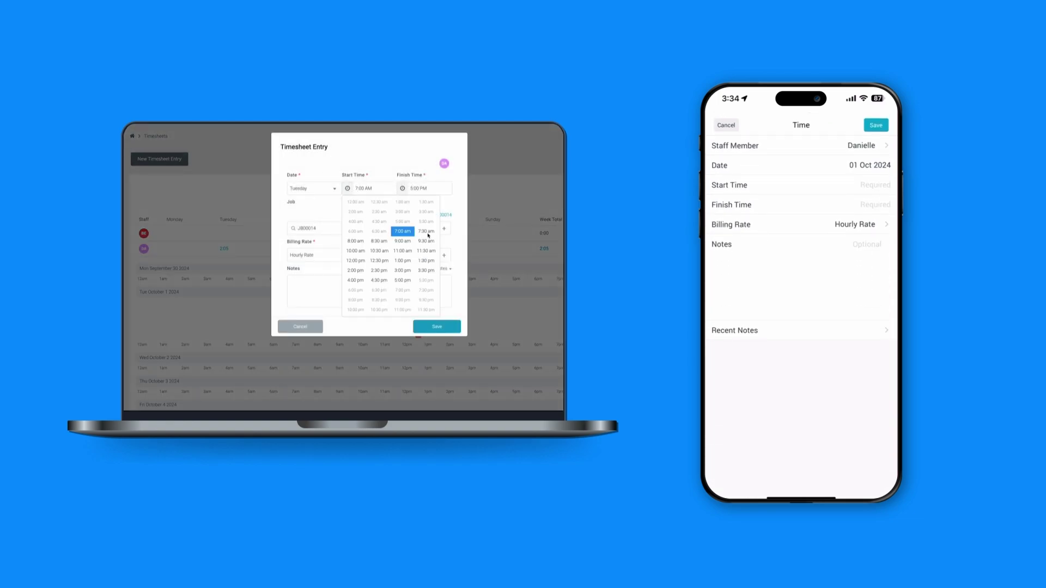
pyautogui.click(426, 231)
pyautogui.click(425, 188)
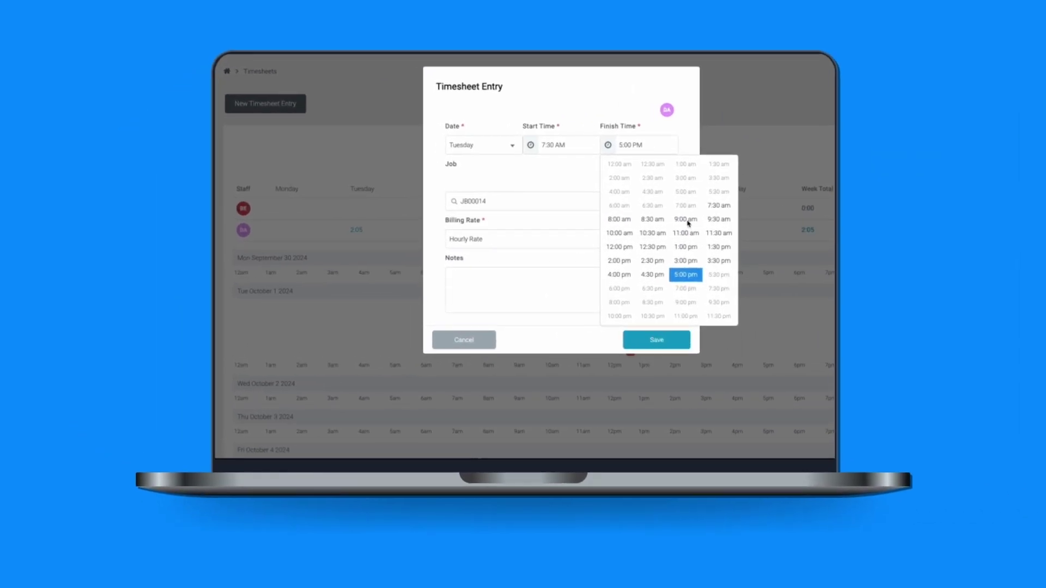
pyautogui.click(504, 237)
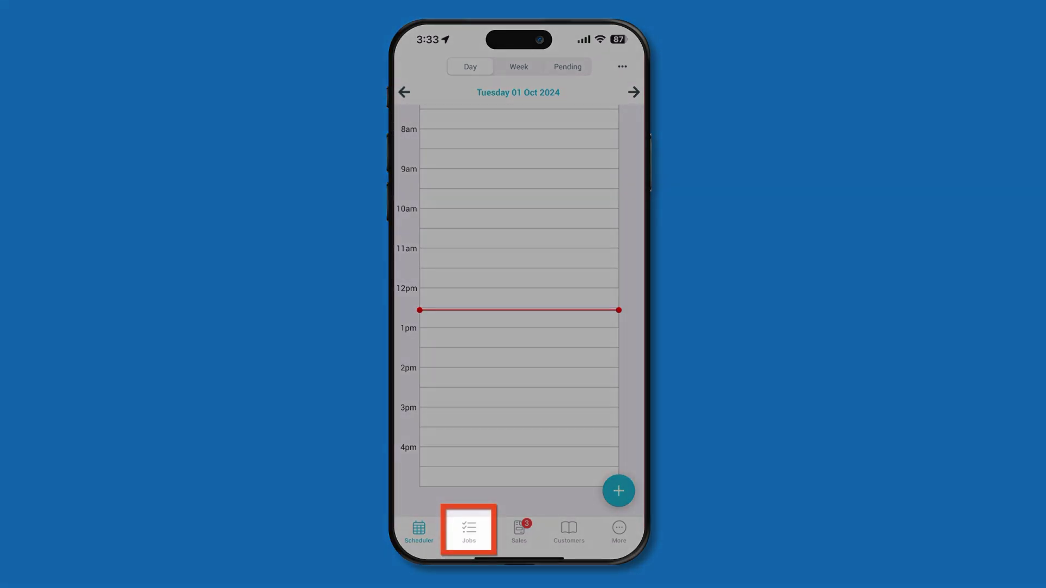
# Open job JB00014 from the phone's jobs list.
pyautogui.click(470, 529)
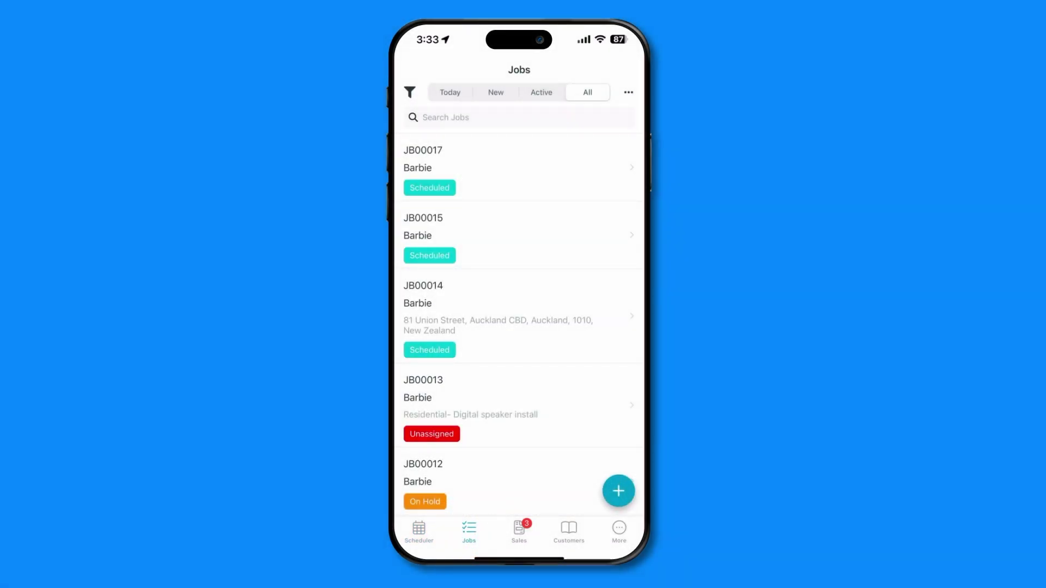
pyautogui.click(607, 311)
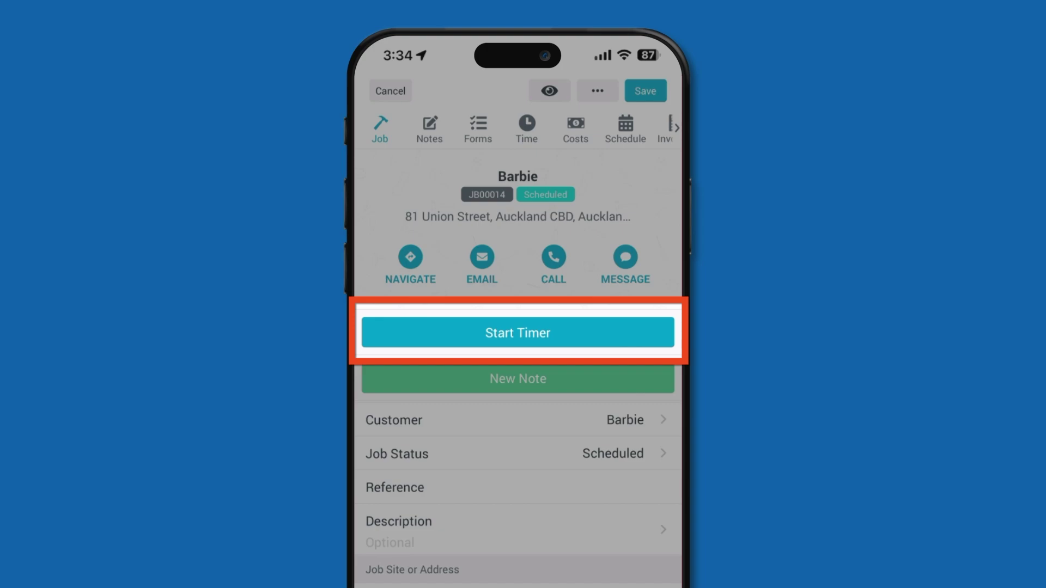
# Run the hourly-rate timer on JB00014 briefly, then stop it to log 00:05.
pyautogui.click(640, 325)
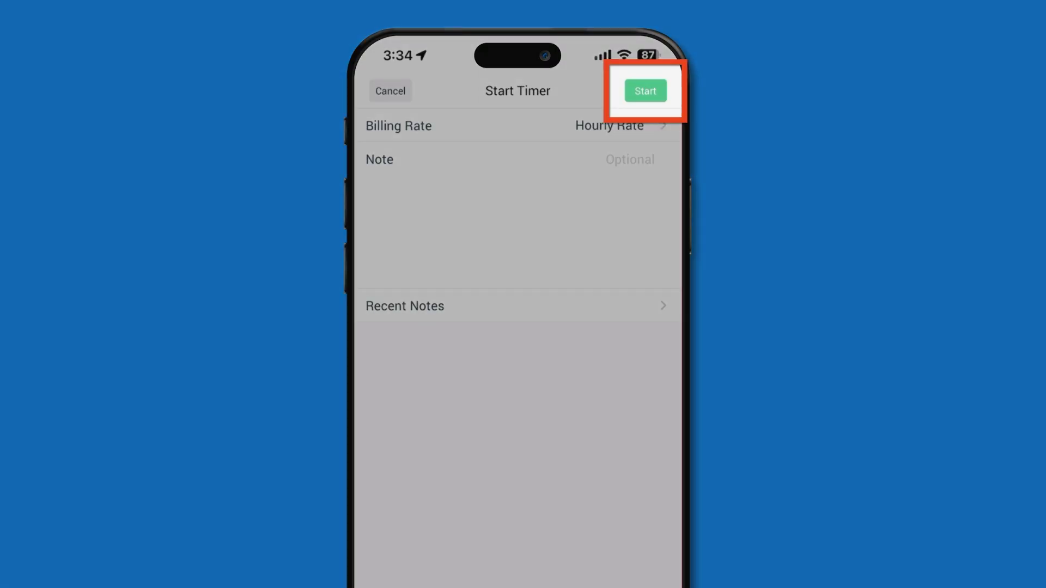
pyautogui.click(645, 91)
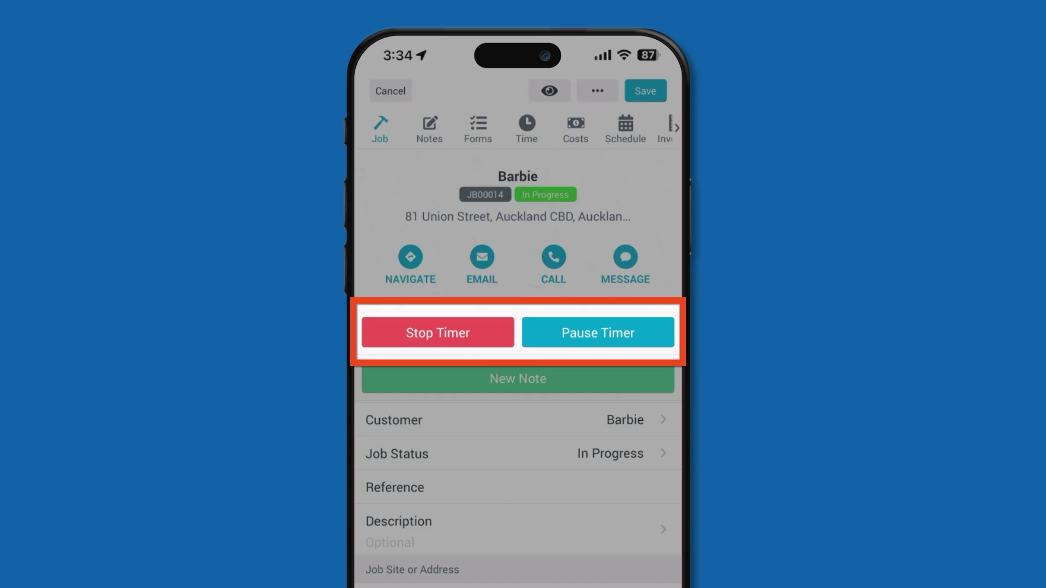
pyautogui.click(436, 331)
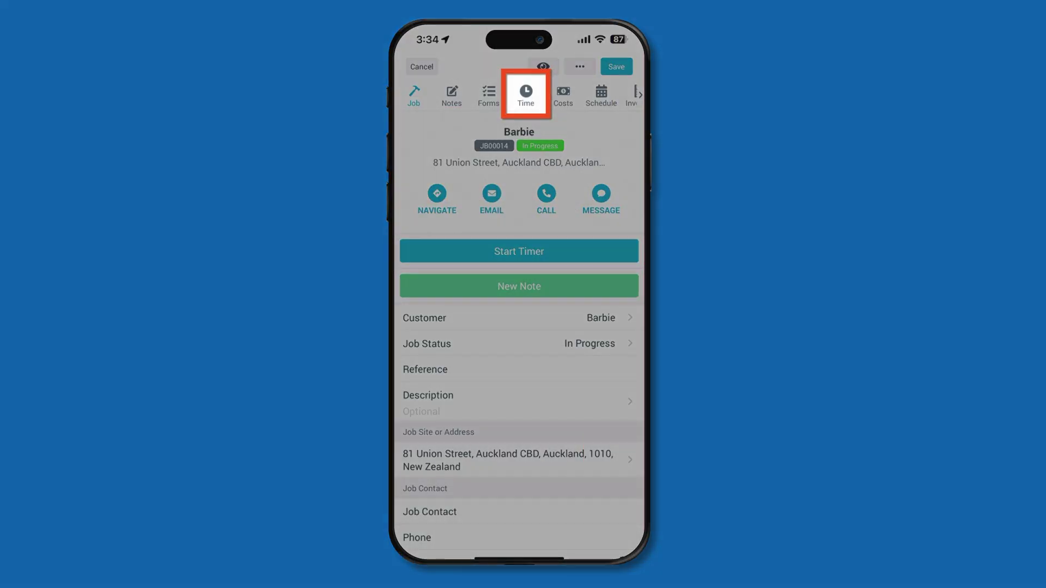
# Save a manual 12:00 PM to 2:00 PM timesheet entry from the job's Time tab.
pyautogui.click(525, 95)
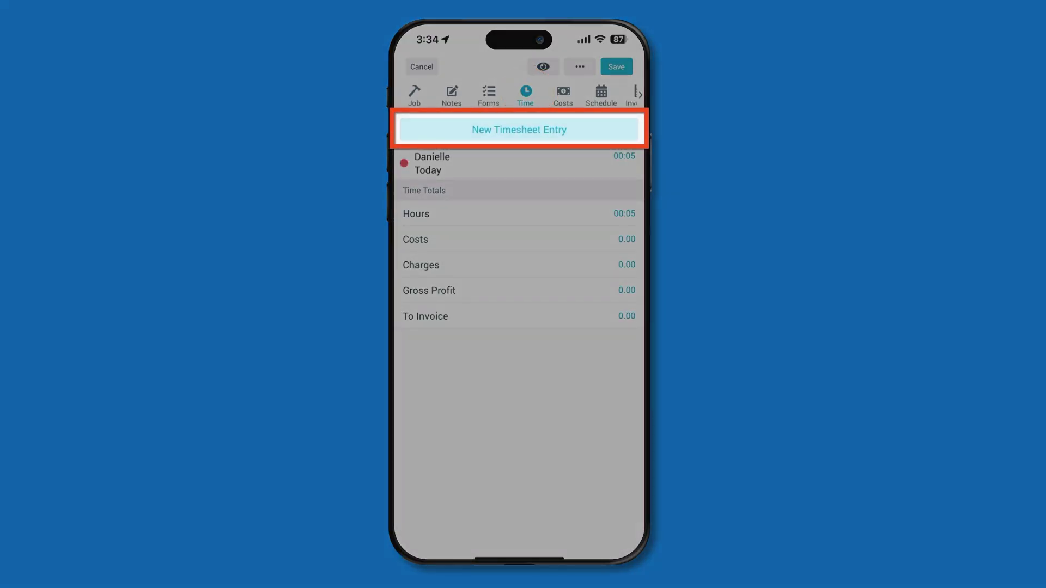
pyautogui.click(557, 129)
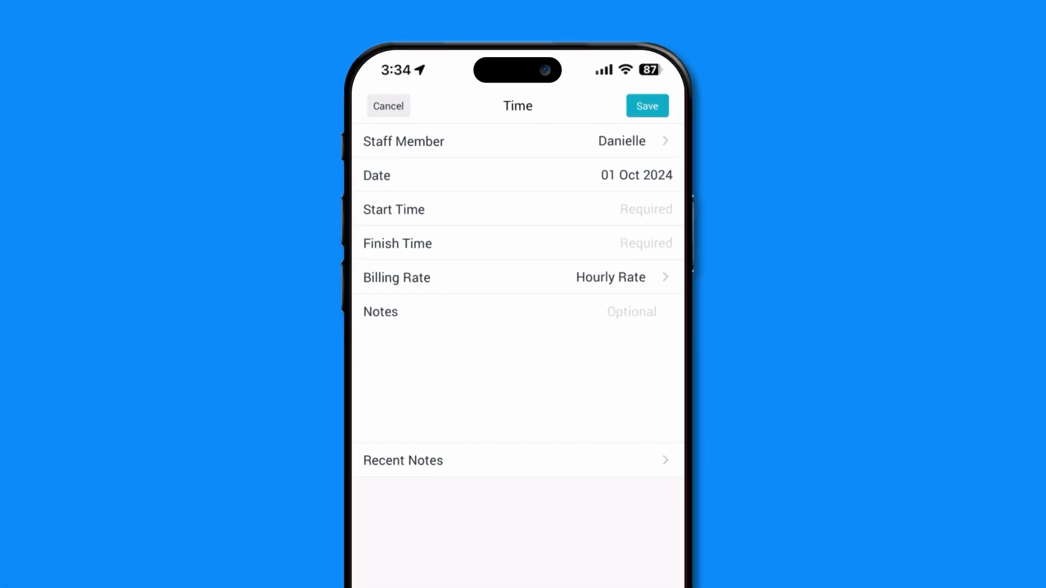
pyautogui.click(606, 145)
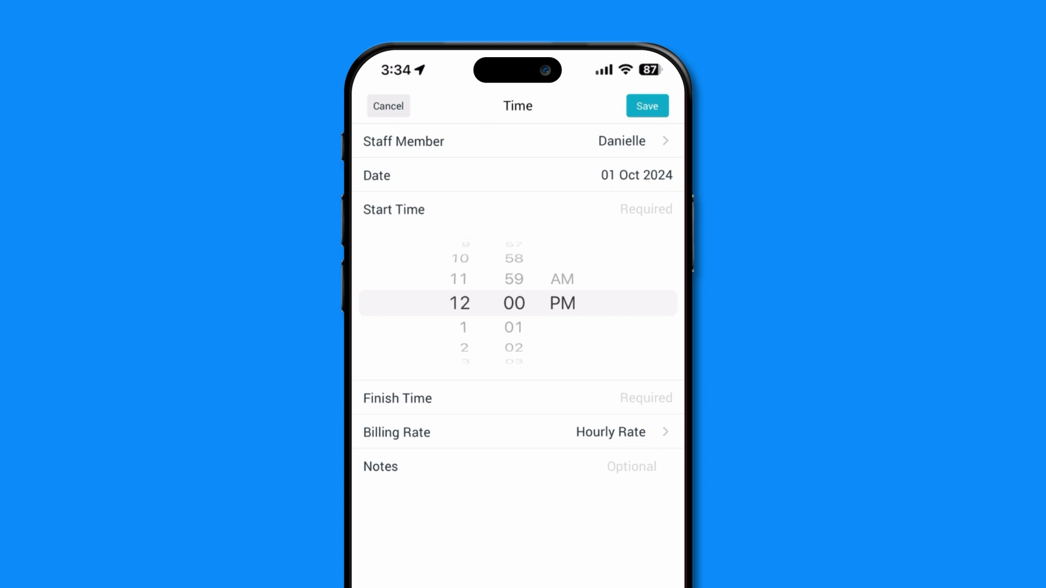
pyautogui.click(656, 397)
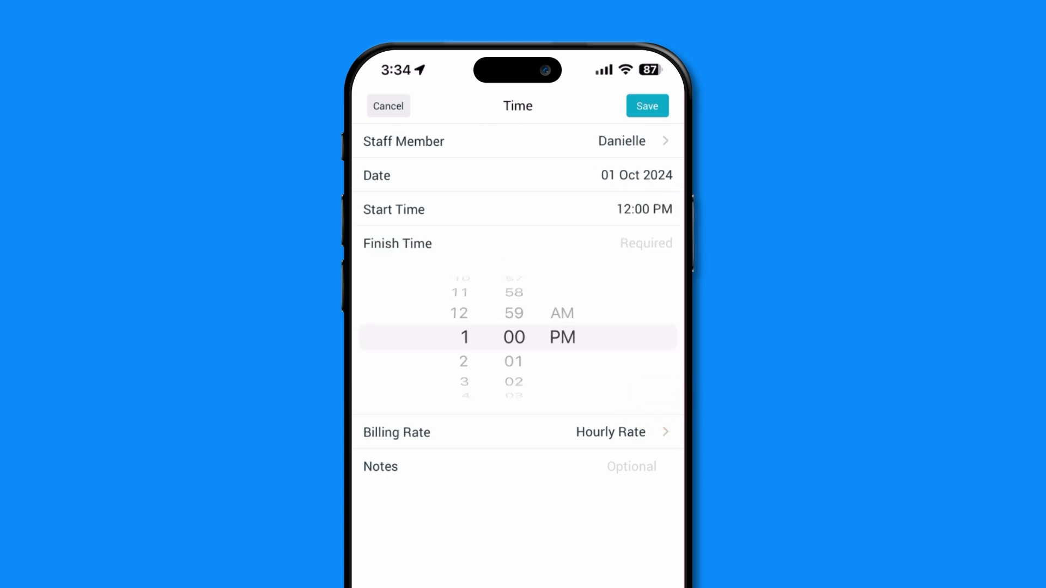
pyautogui.click(512, 468)
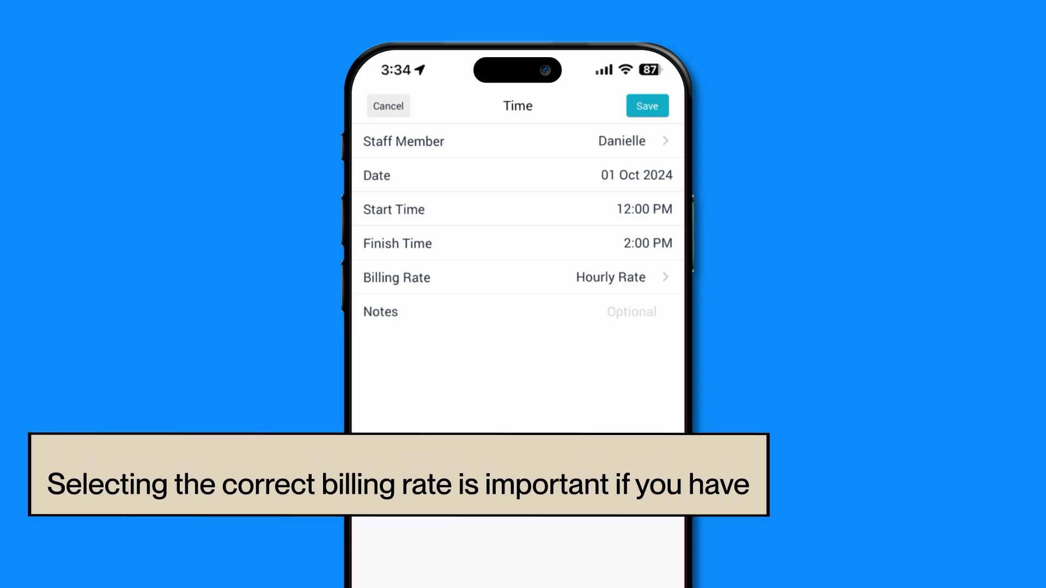
pyautogui.click(647, 106)
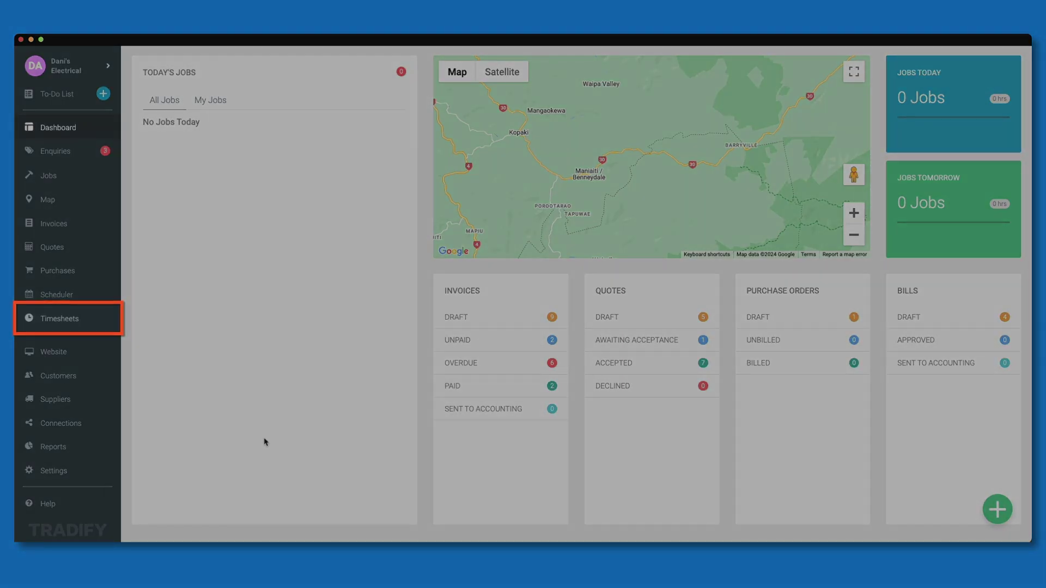
# On the web Timesheets page, save a 7:30 AM to 9:00 AM Tuesday entry.
pyautogui.click(69, 321)
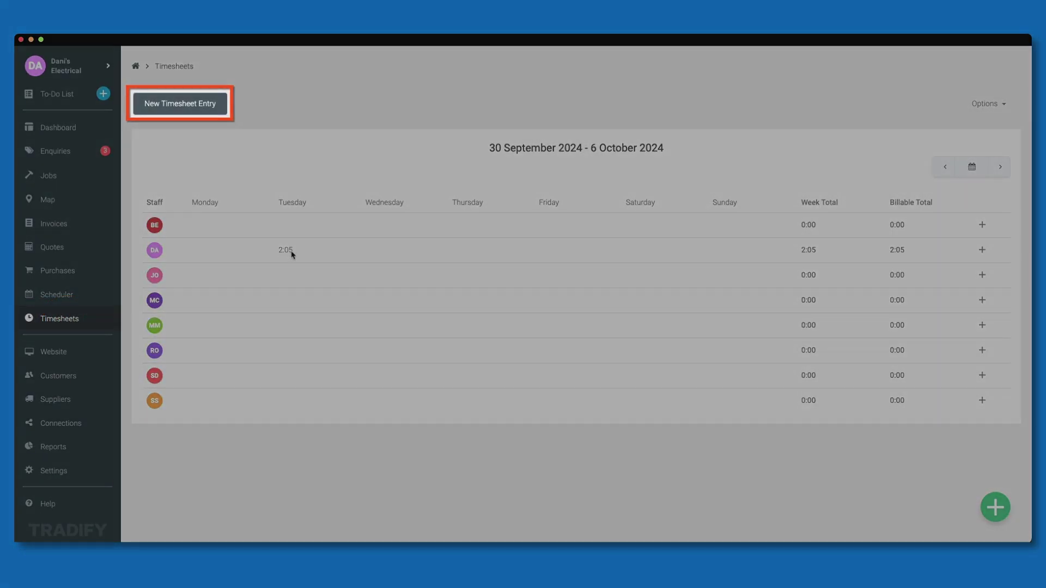
pyautogui.click(287, 251)
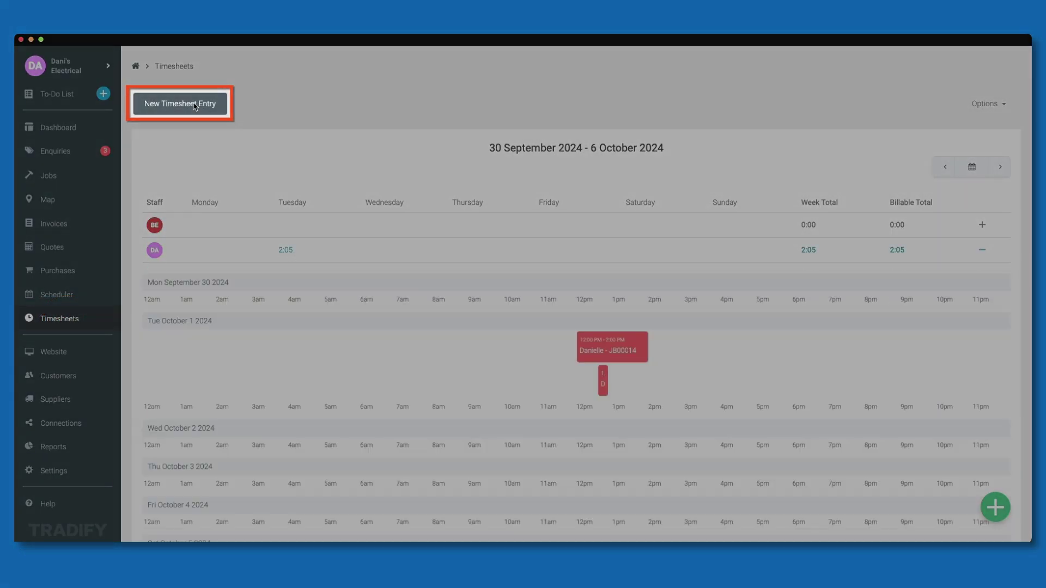
pyautogui.click(194, 105)
pyautogui.click(482, 151)
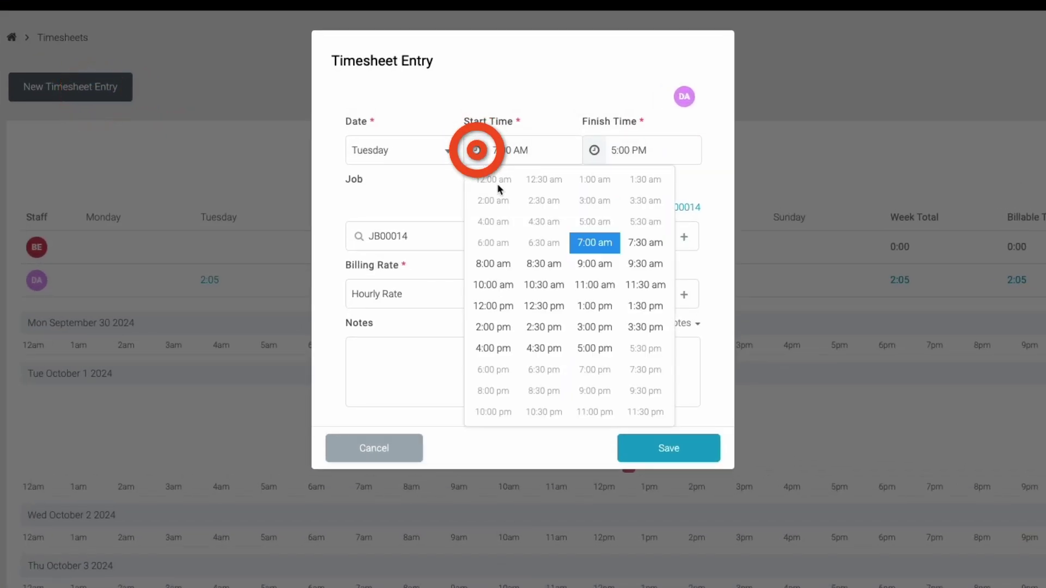
pyautogui.click(646, 244)
pyautogui.click(594, 150)
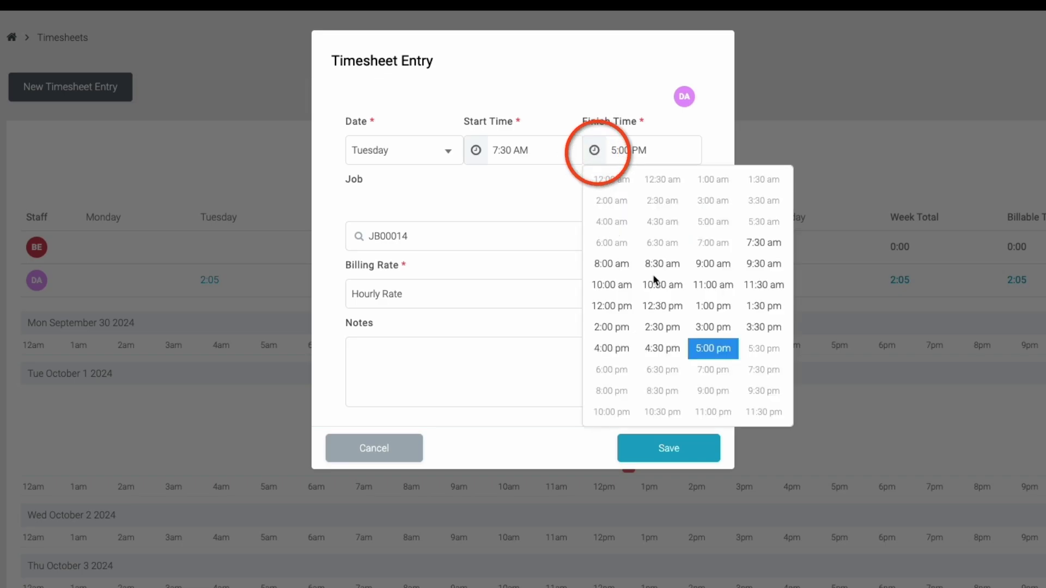
pyautogui.click(713, 264)
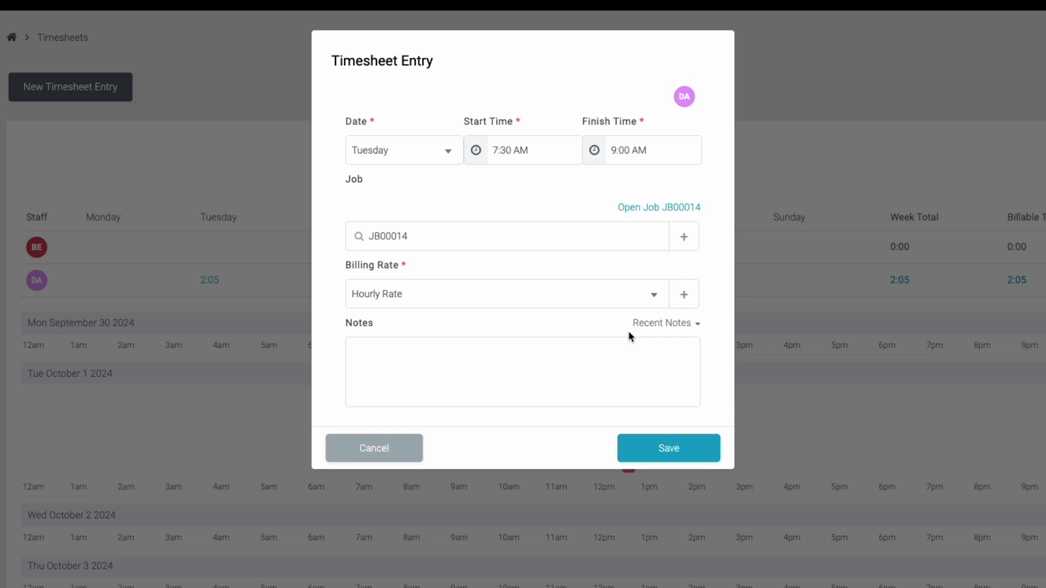
pyautogui.click(669, 449)
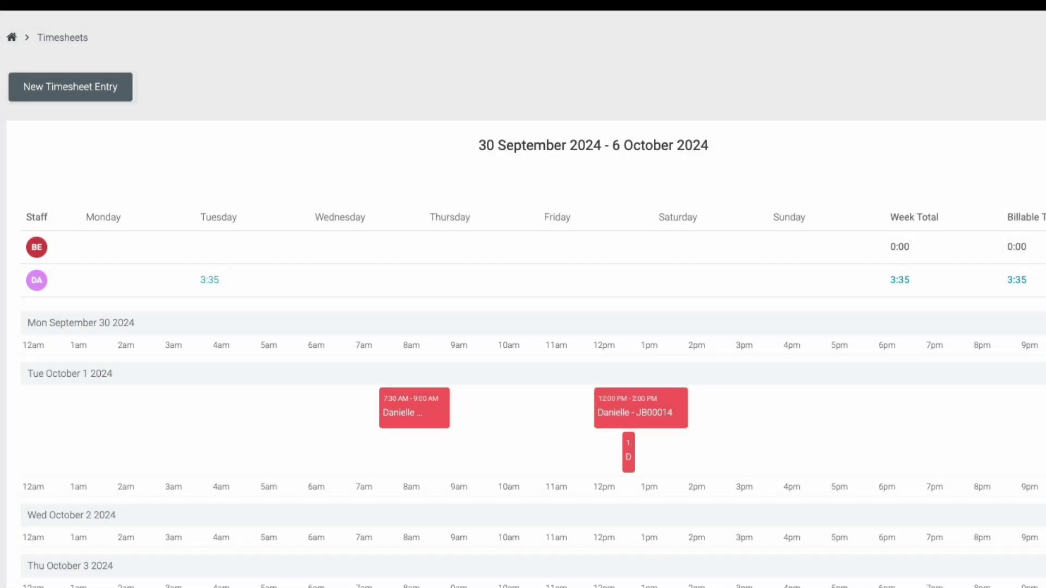
# Change the short Tuesday entry's finish to 1:00 PM and save, then delete that entry.
pyautogui.click(629, 452)
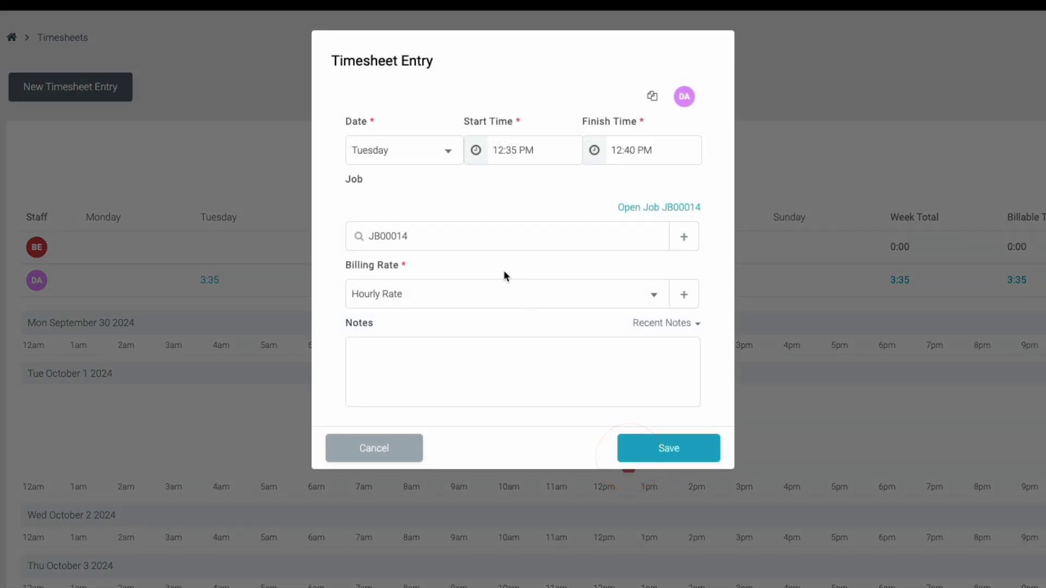
pyautogui.click(595, 151)
pyautogui.click(651, 304)
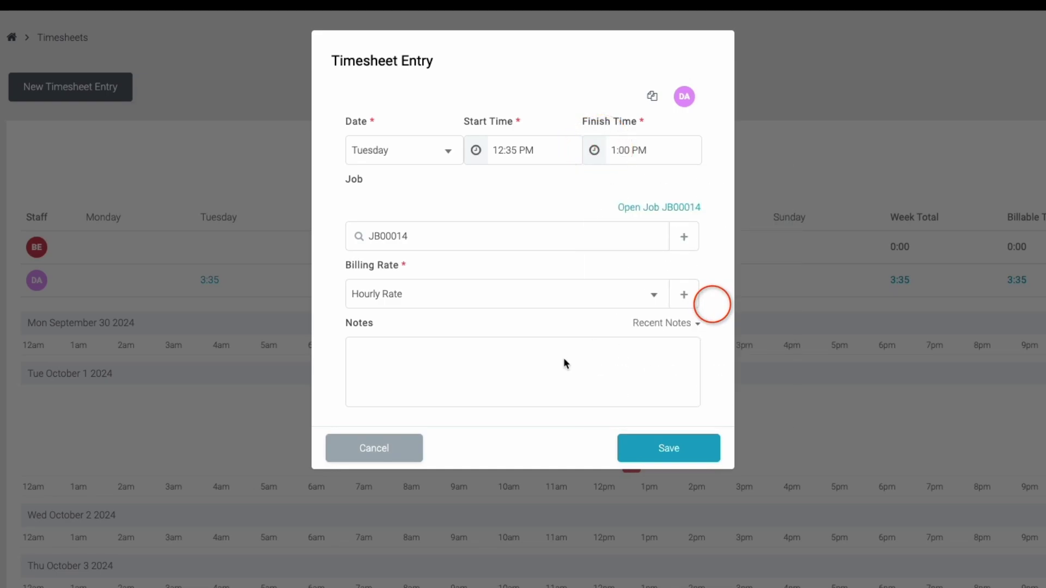
pyautogui.click(654, 452)
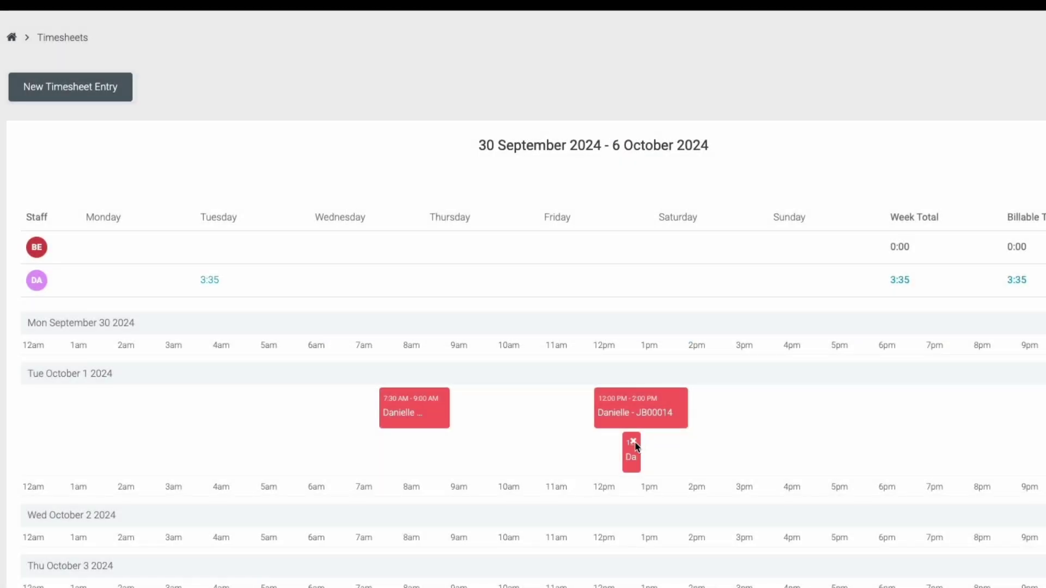
pyautogui.click(634, 443)
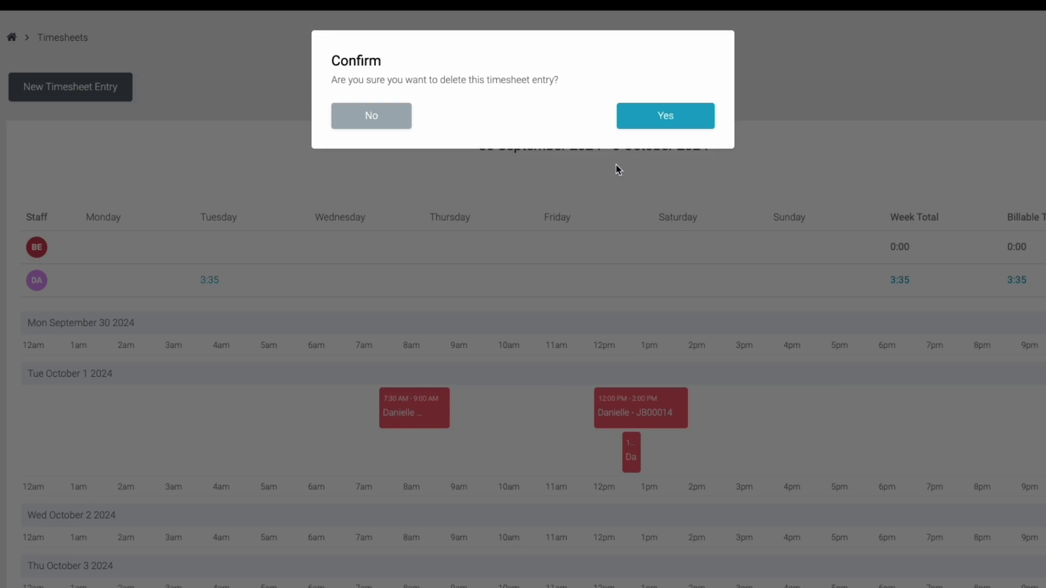
pyautogui.click(637, 122)
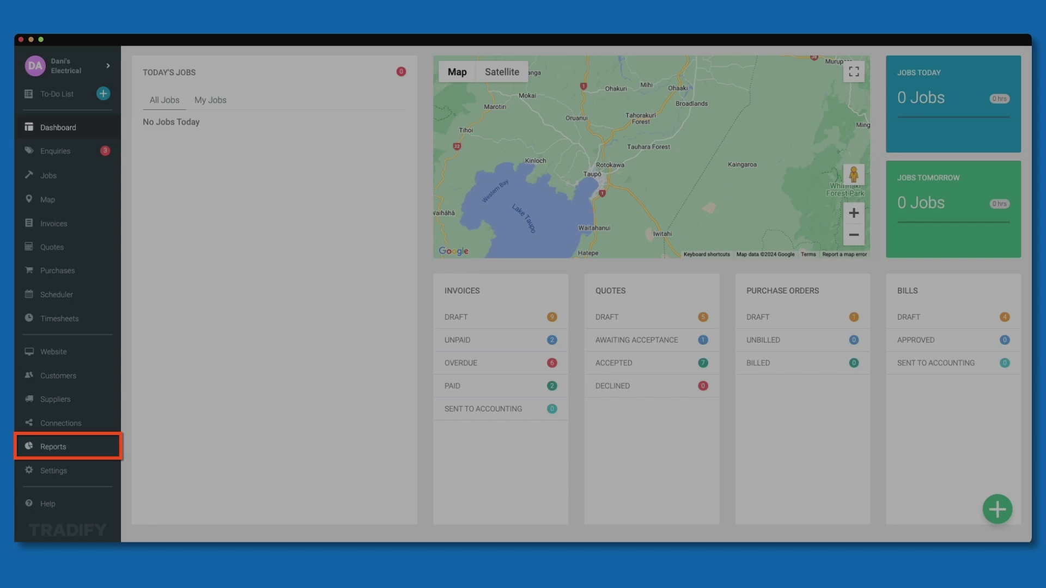
# Download the Timesheet Report for Today with one staff member and open the PDF.
pyautogui.click(59, 449)
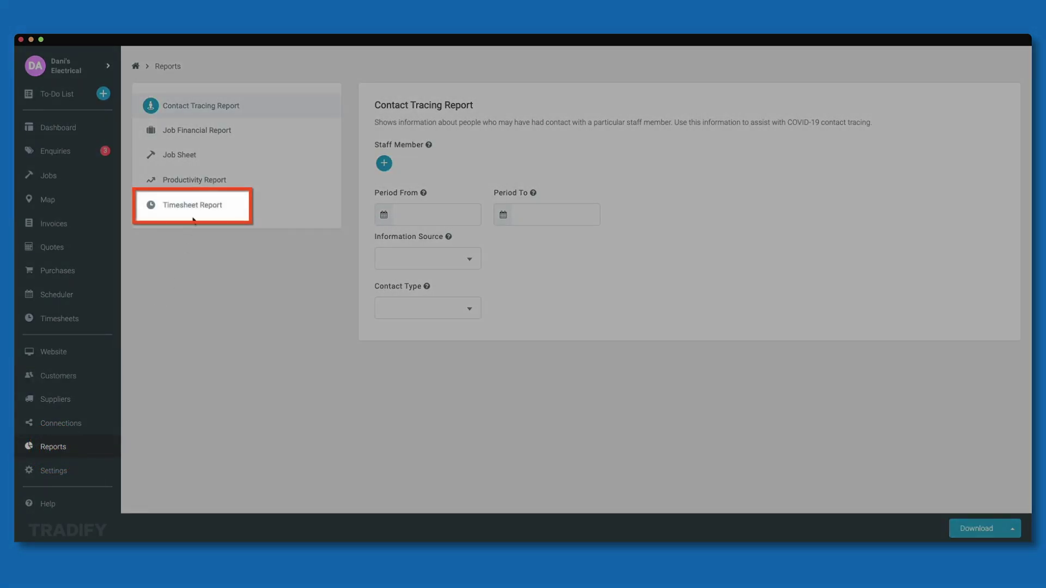
pyautogui.click(197, 208)
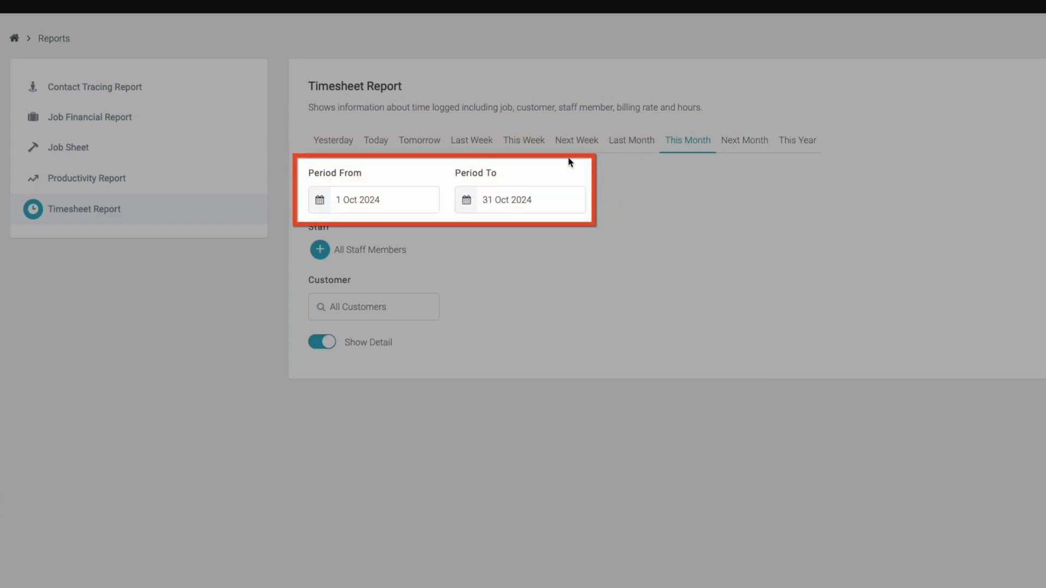
pyautogui.click(322, 202)
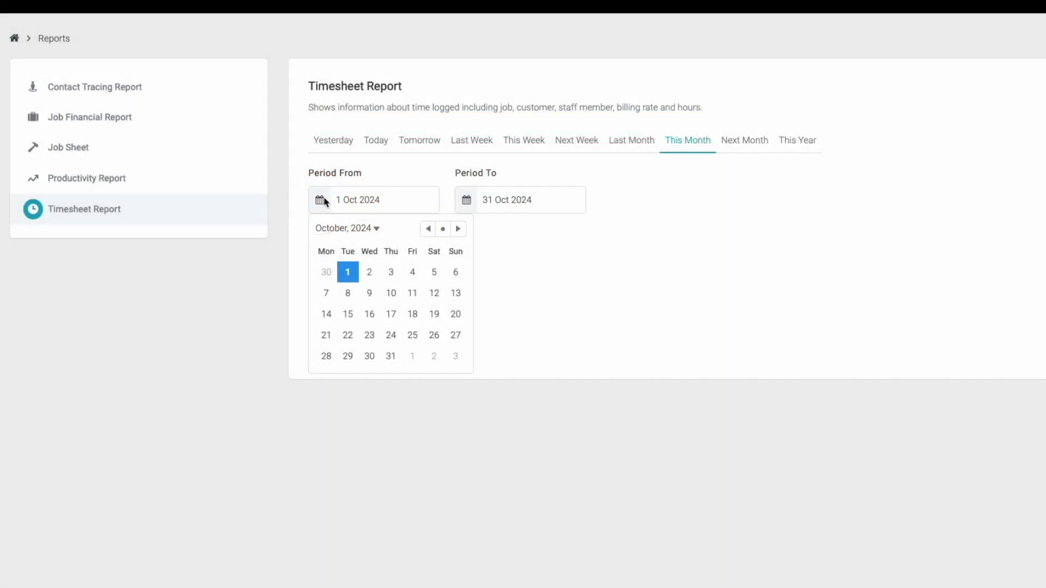
pyautogui.click(376, 143)
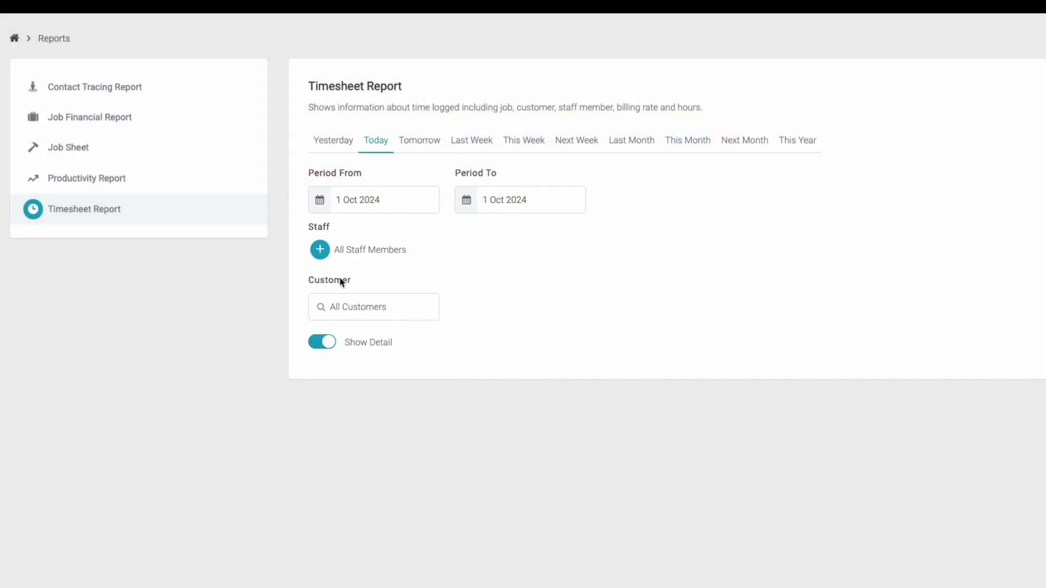
pyautogui.click(320, 250)
pyautogui.click(336, 344)
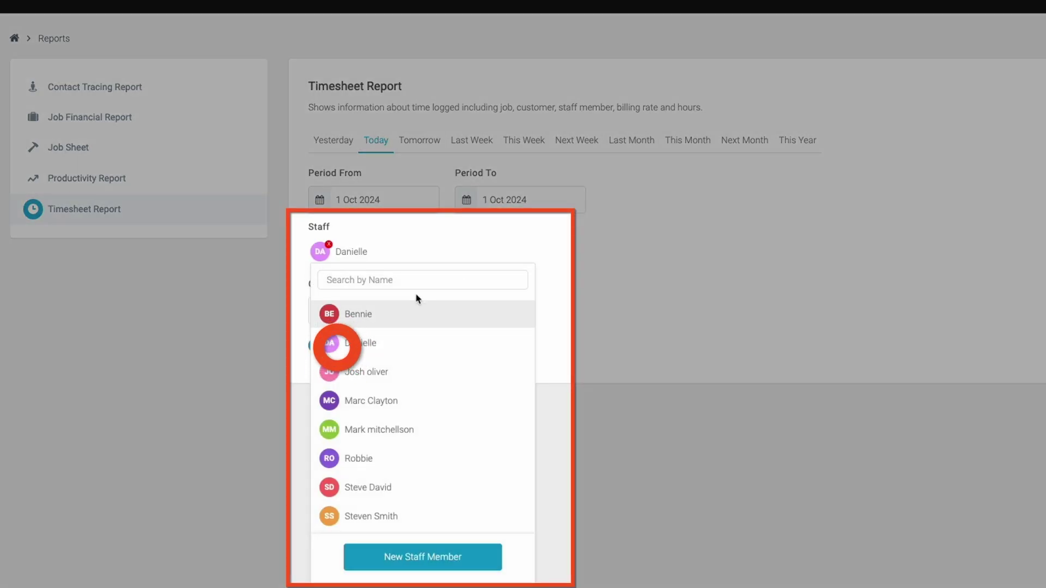
pyautogui.click(480, 252)
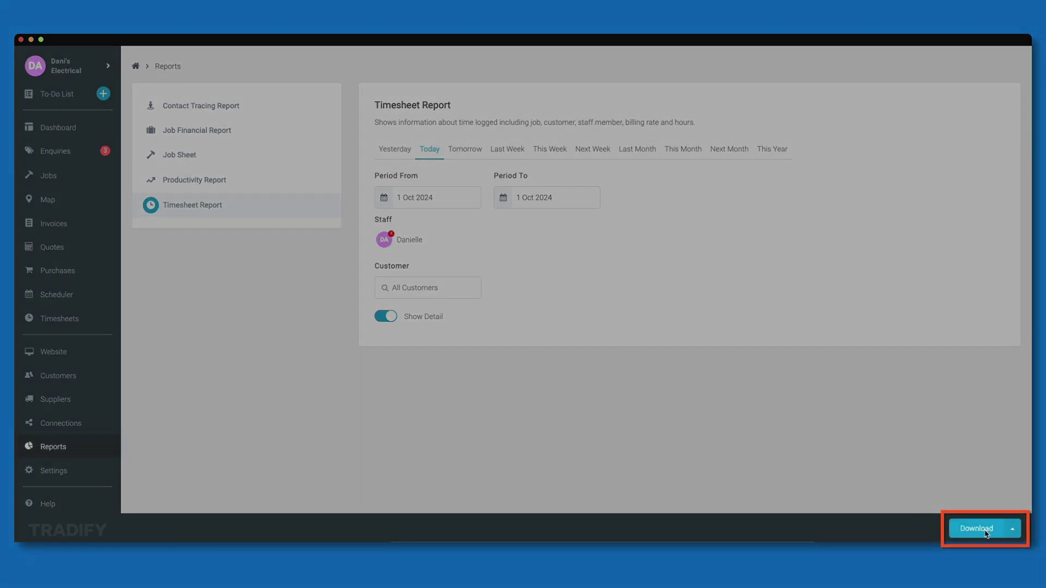
pyautogui.click(986, 530)
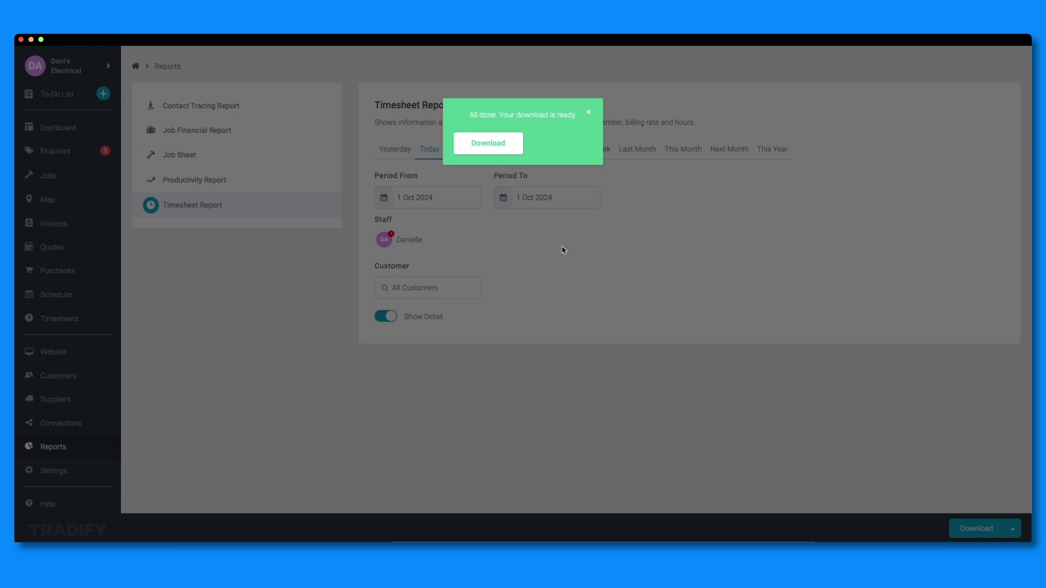
pyautogui.click(502, 146)
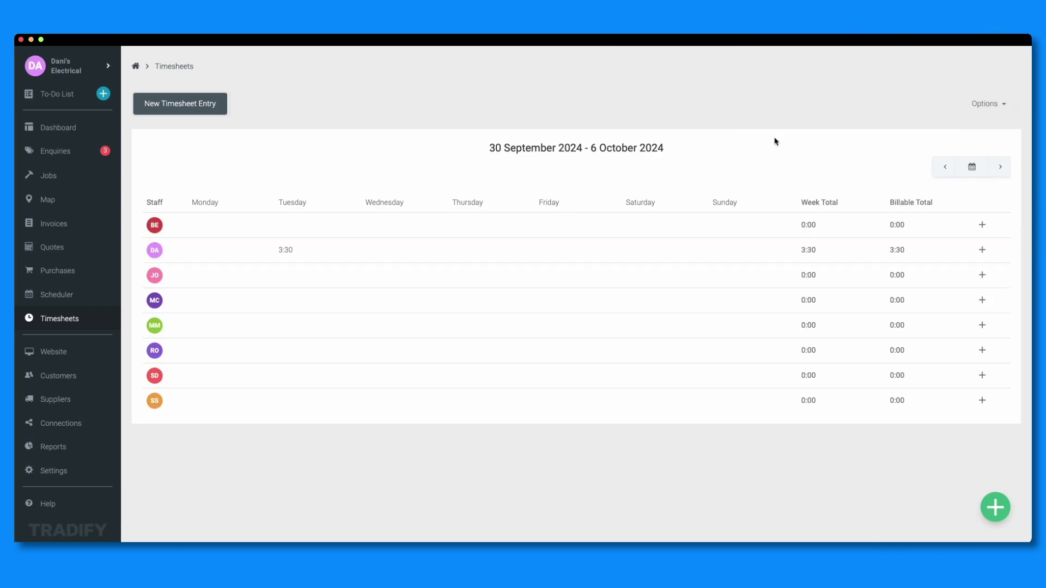
# Export the week's timesheets to a file and download it.
pyautogui.click(999, 109)
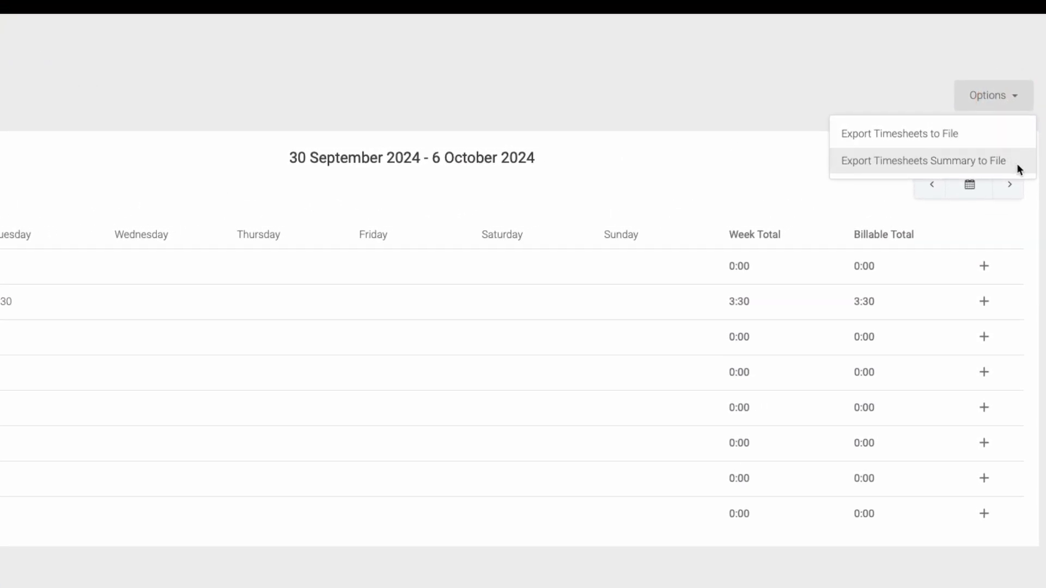
pyautogui.click(997, 138)
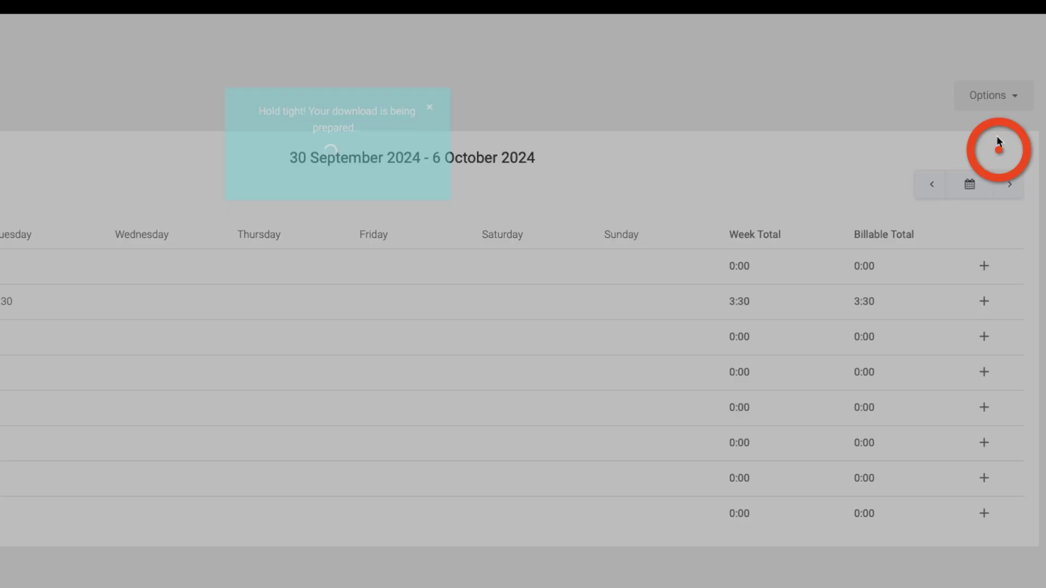
pyautogui.click(295, 162)
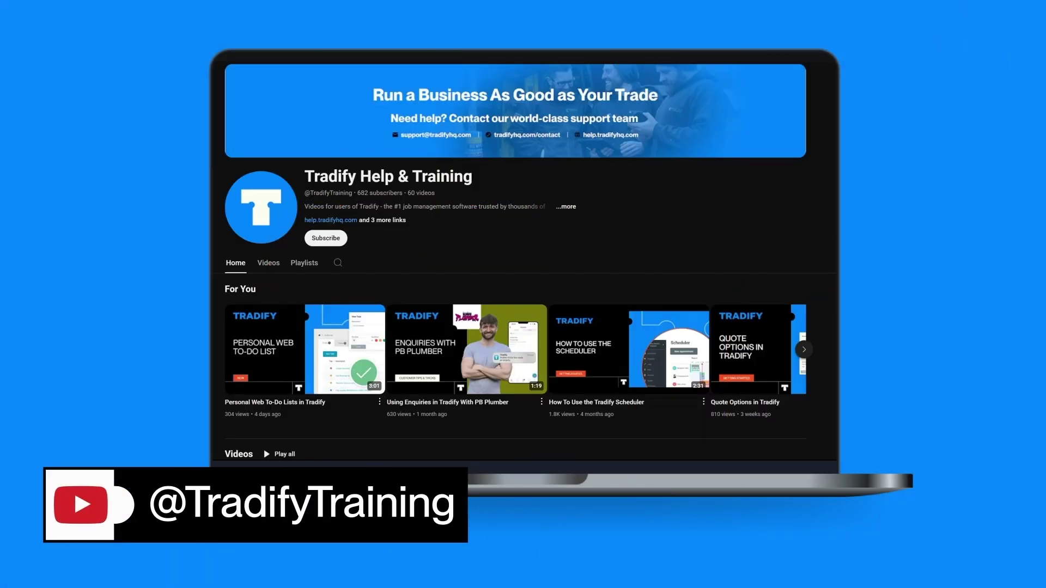
# Open the 'Using Enquiries in Tradify With PB Plumber' video via a channel video.
pyautogui.click(366, 381)
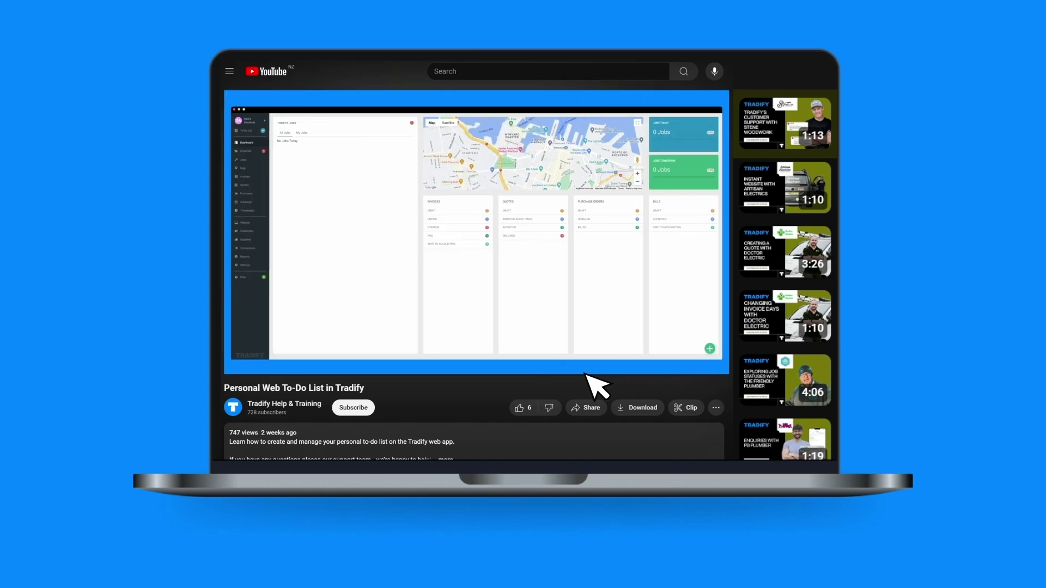
pyautogui.click(788, 432)
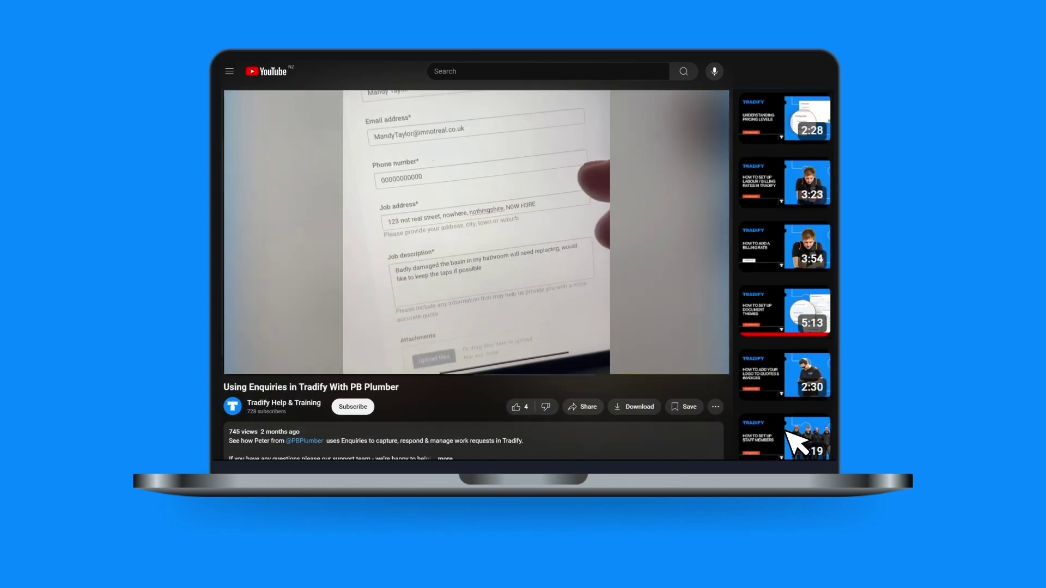